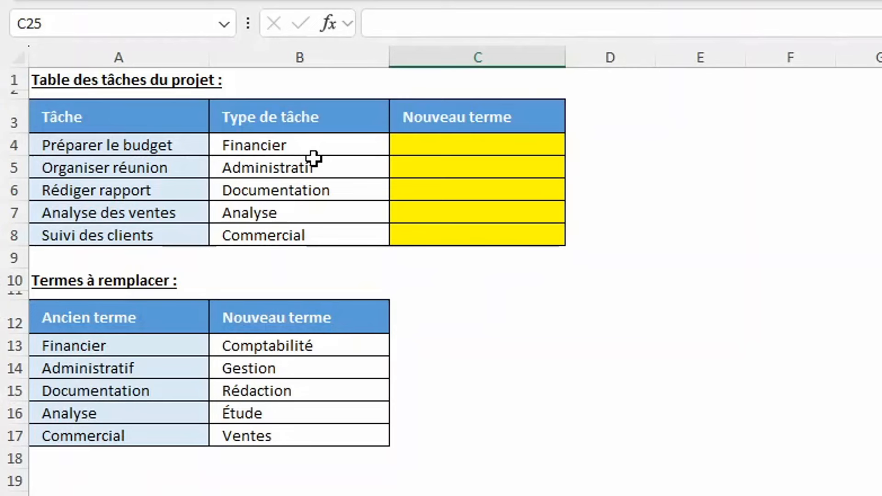
# Start a REDUCE formula in C4 with B4 as the initial value and the absolute range $A$13:$A$17 as the array
pyautogui.click(430, 145)
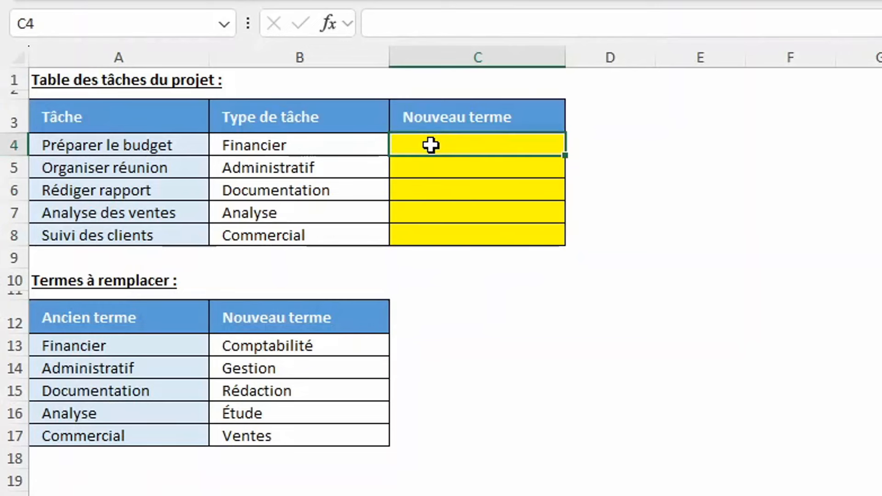
pyautogui.write('=redu')
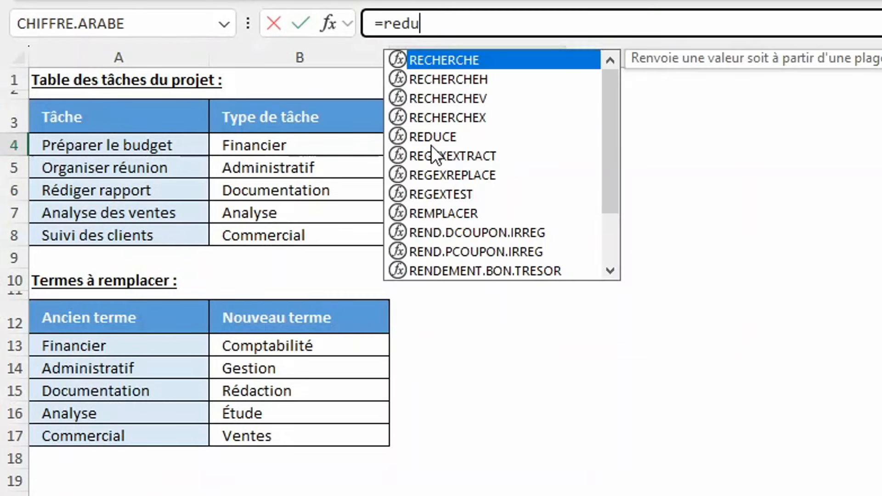
pyautogui.write('ce(')
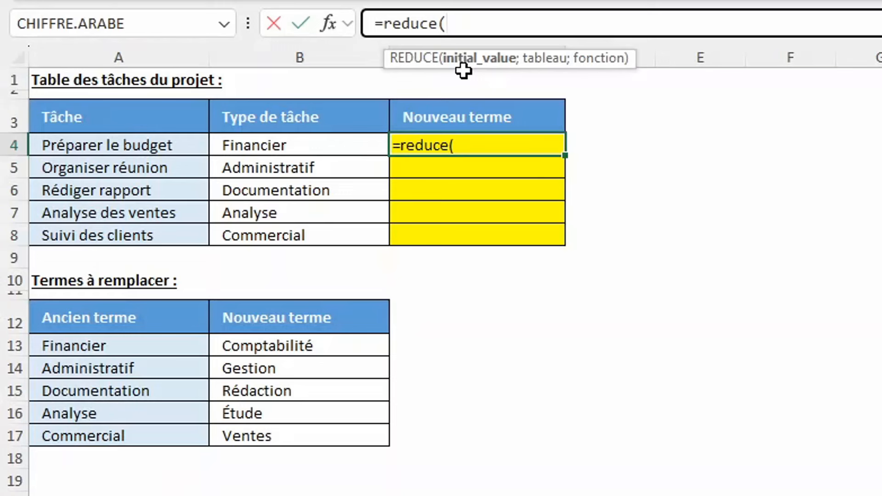
pyautogui.click(327, 146)
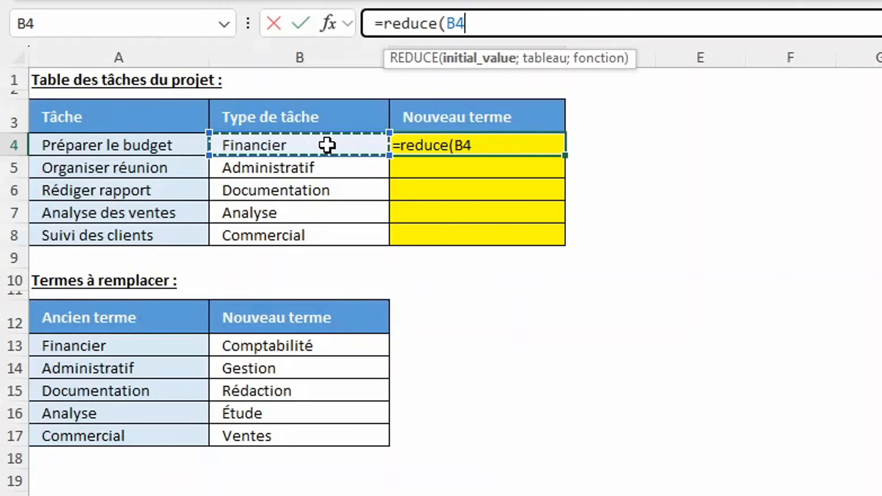
pyautogui.write(';')
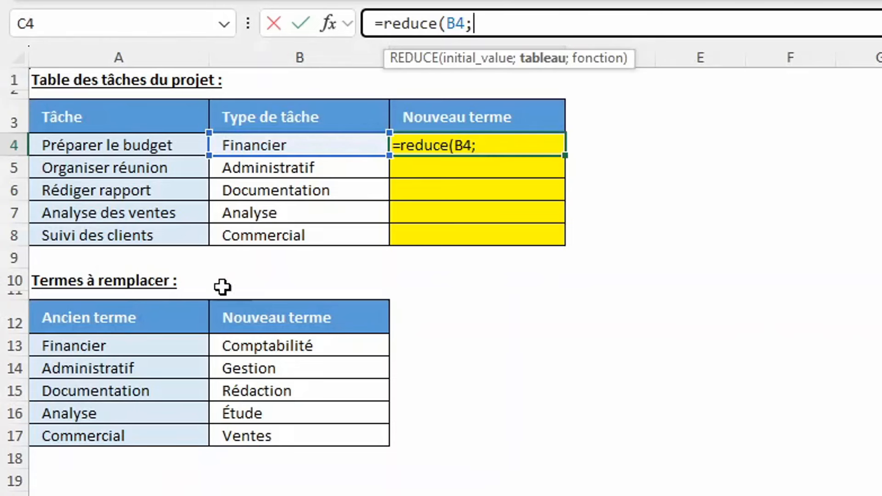
pyautogui.moveTo(126, 350); pyautogui.dragTo(106, 442)
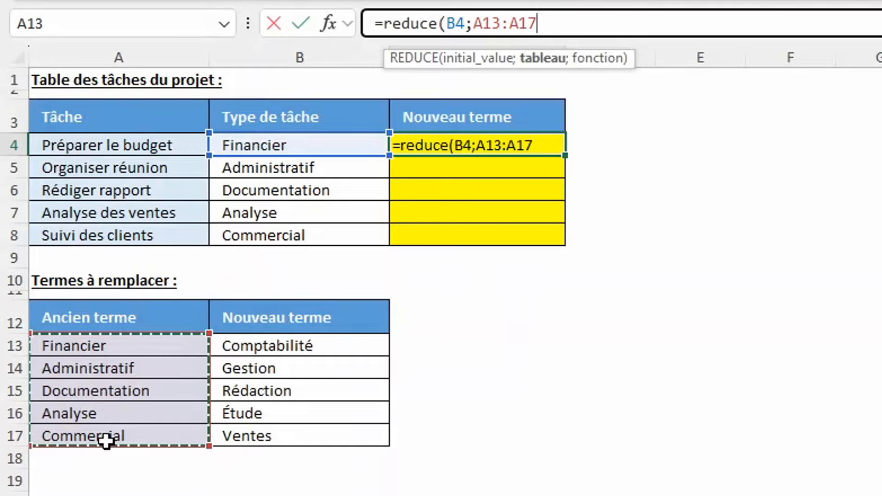
pyautogui.press('F4')
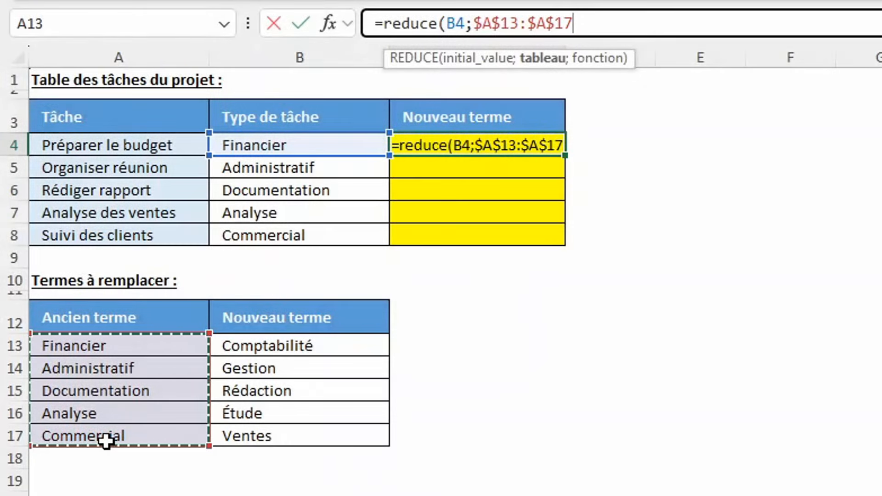
pyautogui.write(';')
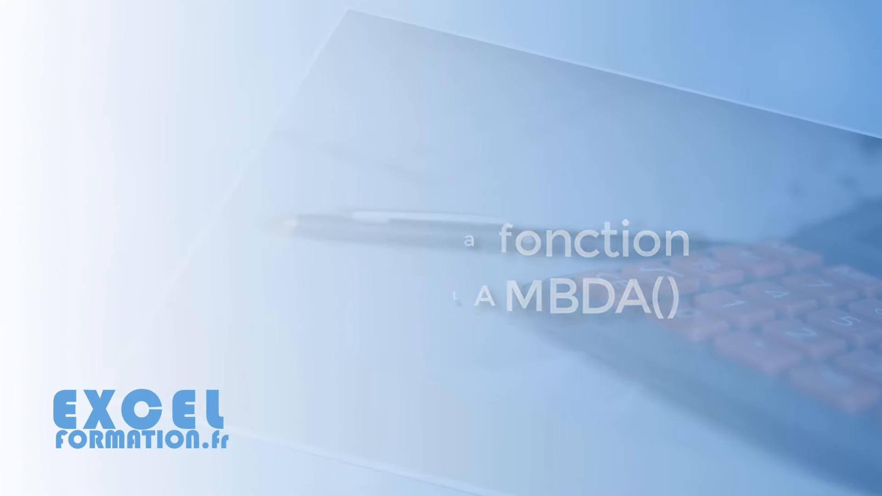
# Add a LAMBDA function with the parameters a and b as REDUCE's function argument
pyautogui.write('la')
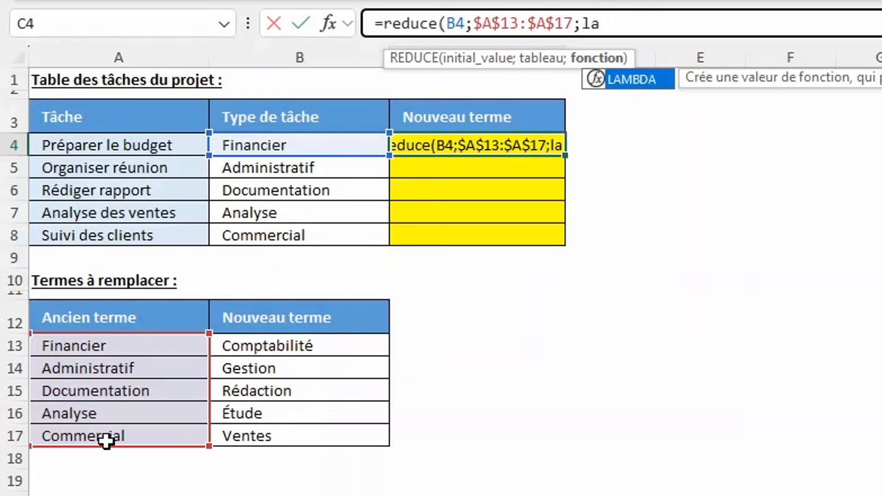
pyautogui.press('Tab')
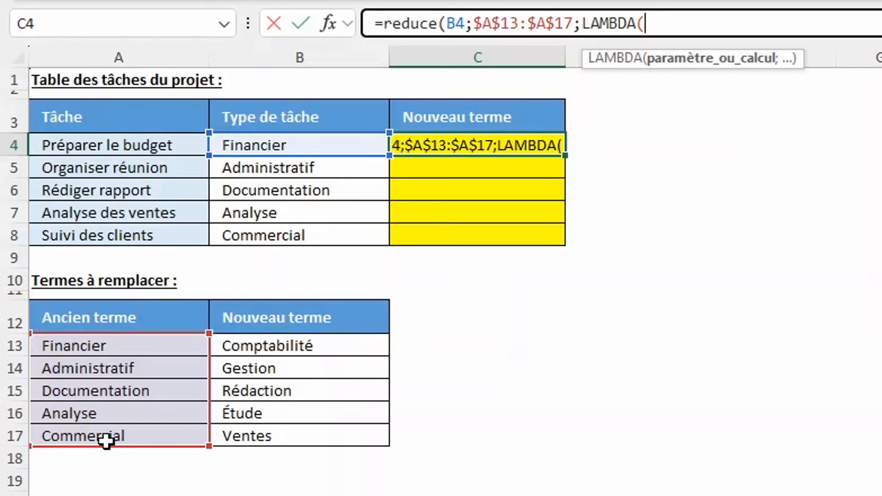
pyautogui.write('a,b')
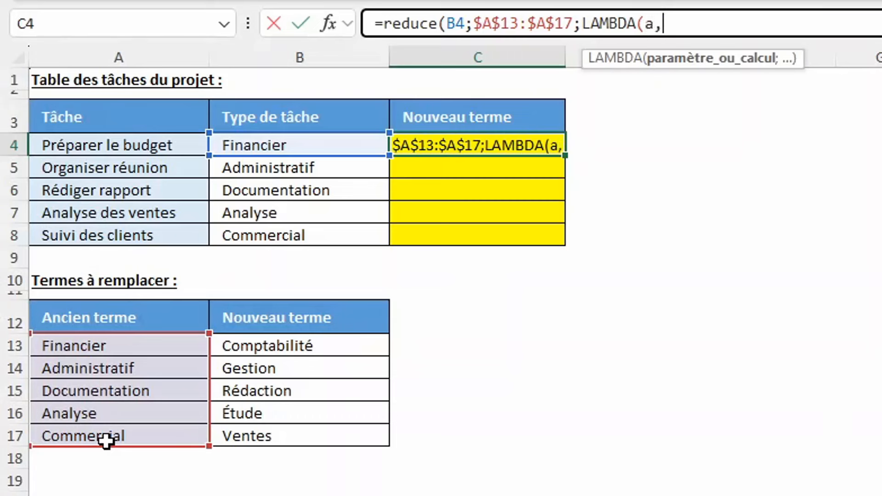
pyautogui.press('BackSpace')
pyautogui.press('BackSpace')
pyautogui.write(';b')
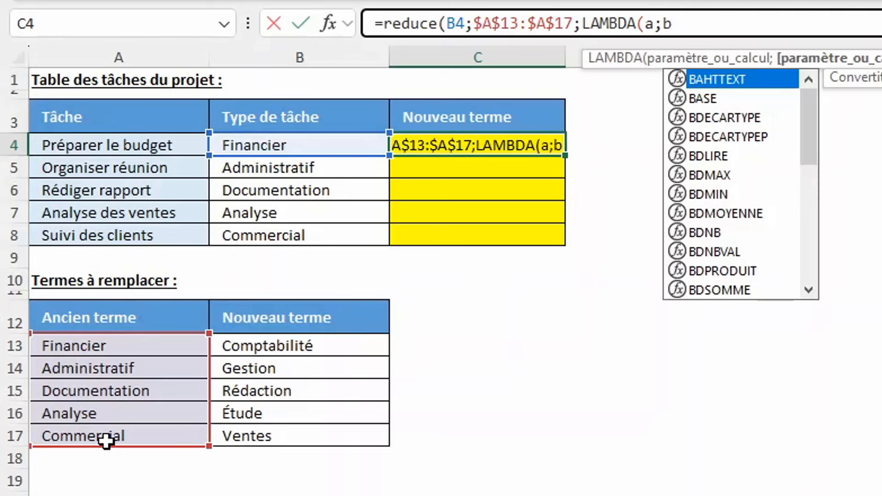
pyautogui.write(';')
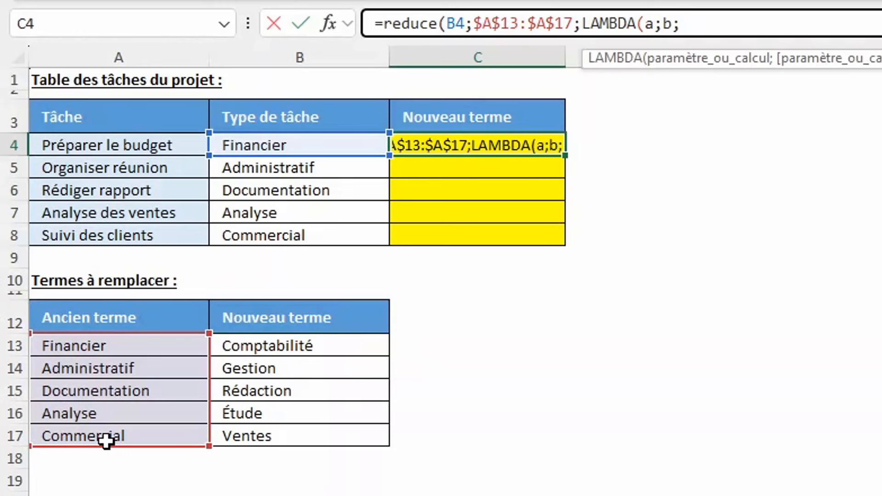
# Nest SUBSTITUE as the LAMBDA calculation, with a as the text and b as the old text
pyautogui.write('sub')
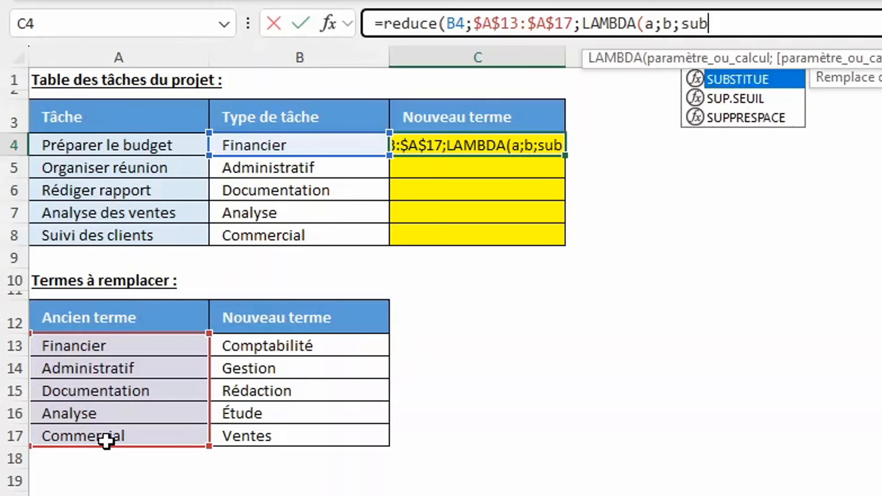
pyautogui.press('Tab')
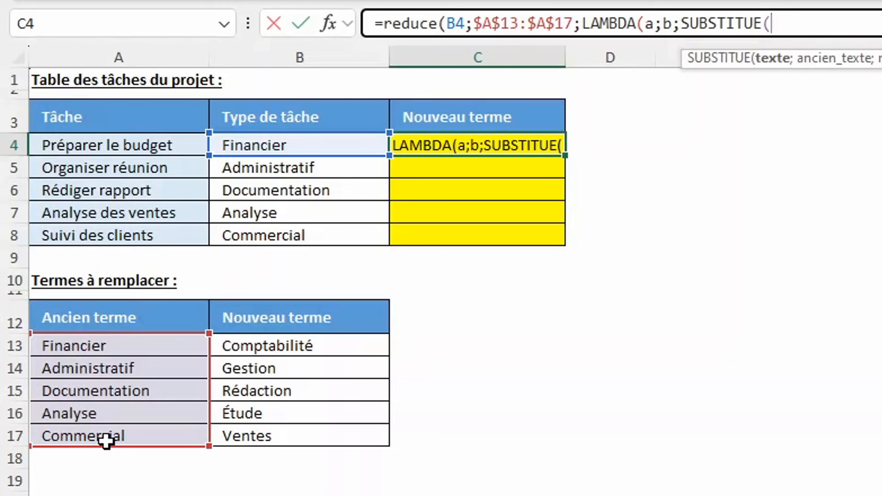
pyautogui.write('a')
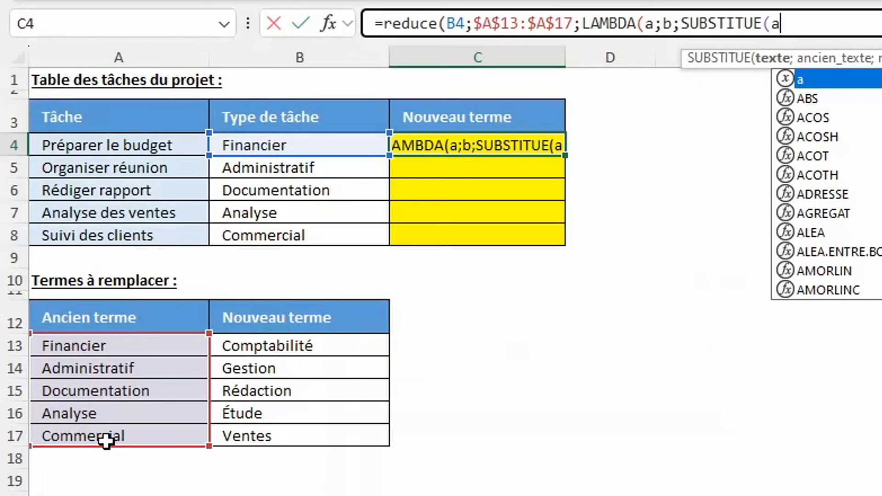
pyautogui.write(';b')
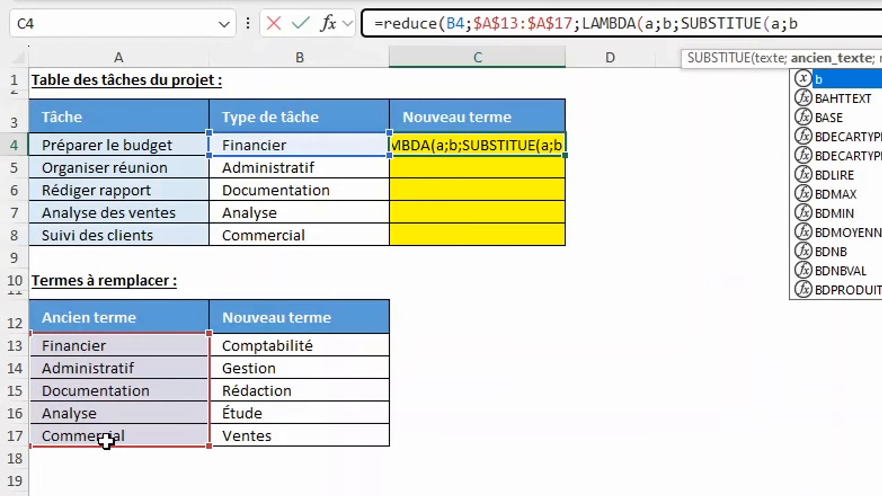
pyautogui.write(';')
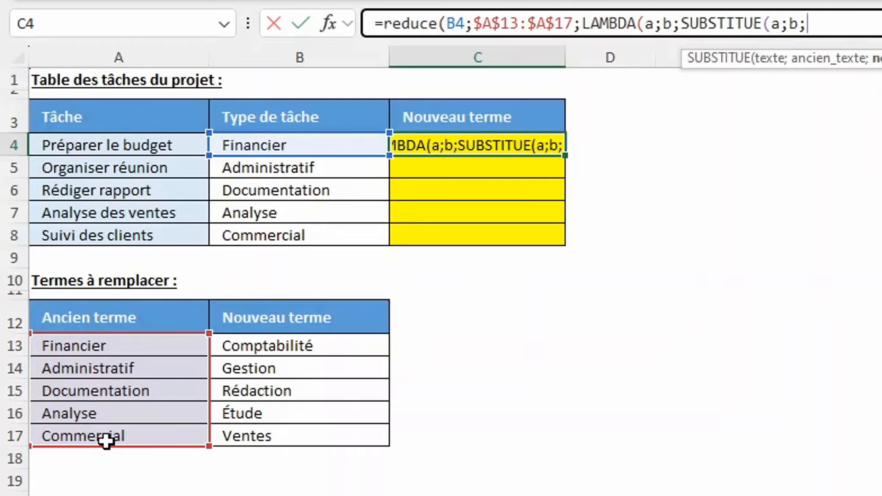
# Use INDEX on the absolute range $B$13:$B$17 as SUBSTITUE's new-text argument
pyautogui.write('i')
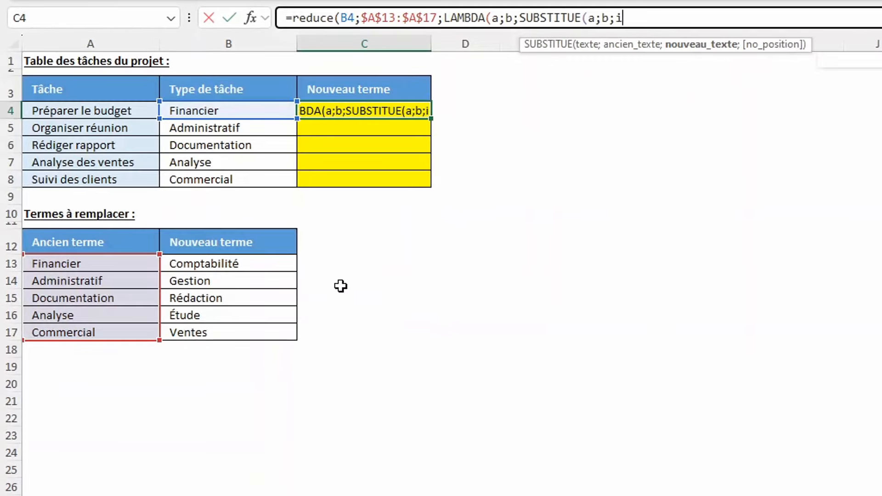
pyautogui.write('ndex(')
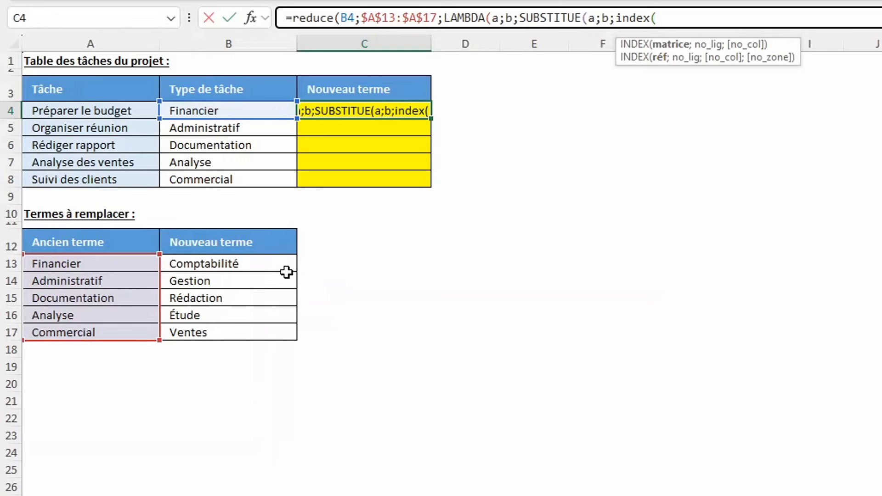
pyautogui.moveTo(268, 263); pyautogui.dragTo(257, 324)
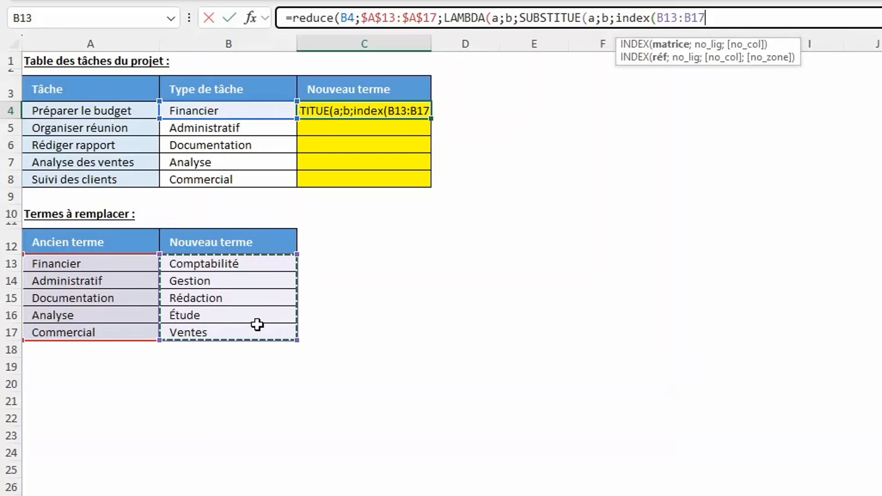
pyautogui.press('F4')
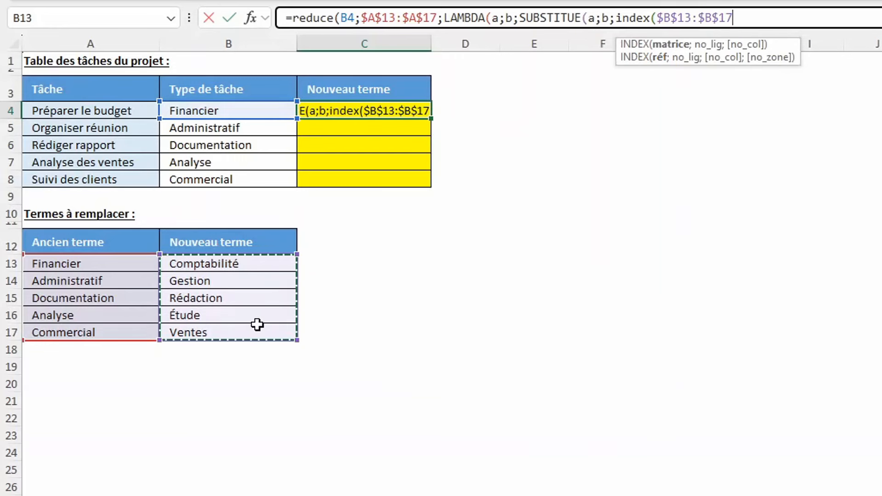
# Supply INDEX's row number with EQUIV, looking up b in the absolute range $A$13:$A$17 with exact match 0
pyautogui.write(';equi')
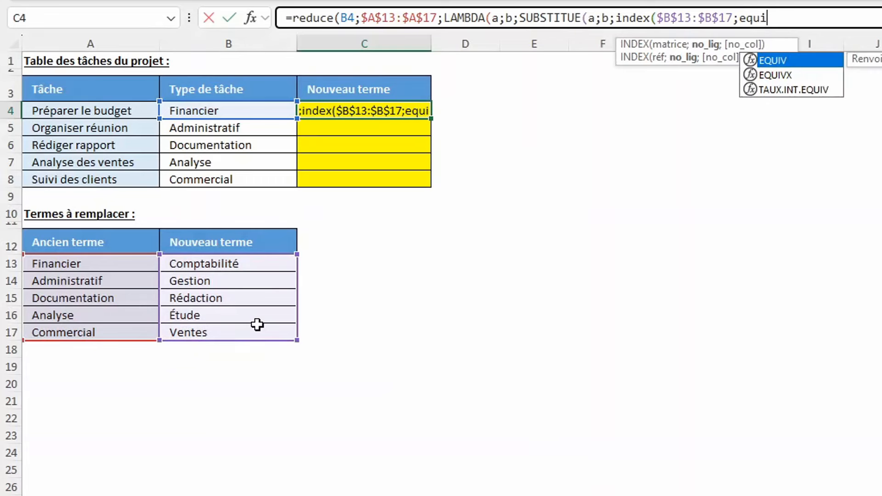
pyautogui.write('v(')
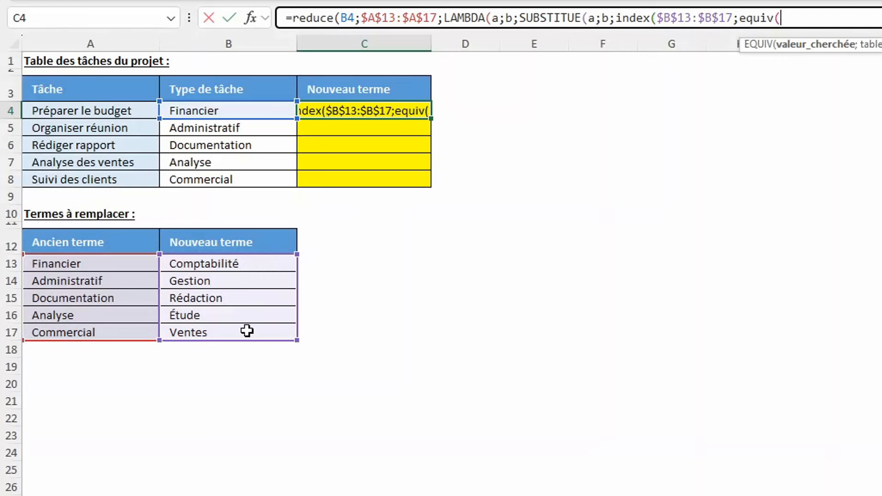
pyautogui.write('b;')
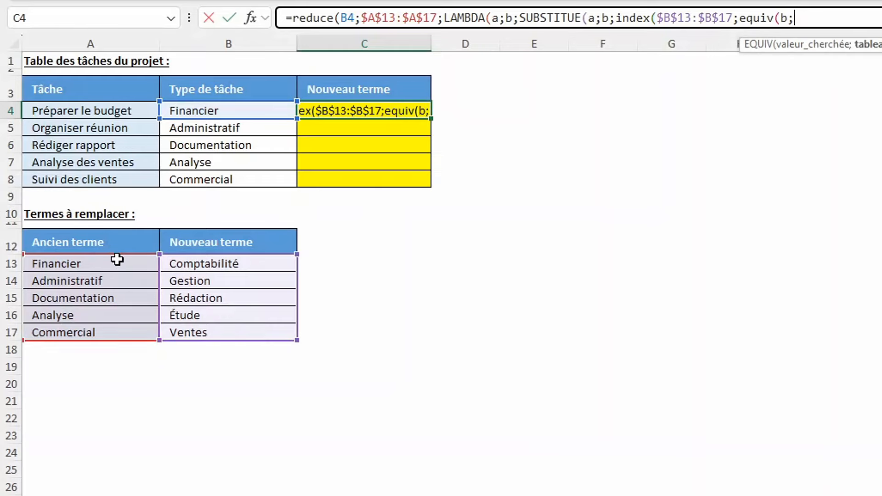
pyautogui.moveTo(117, 260); pyautogui.dragTo(99, 330)
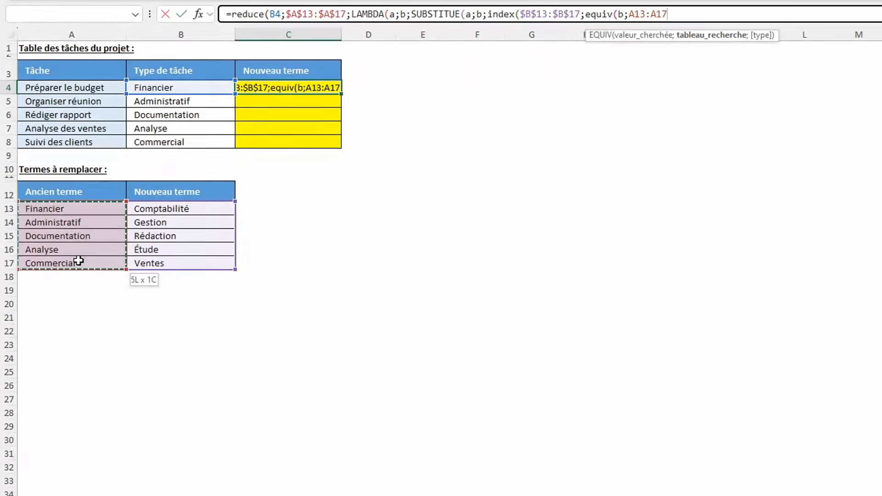
pyautogui.moveTo(78, 260); pyautogui.dragTo(79, 261)
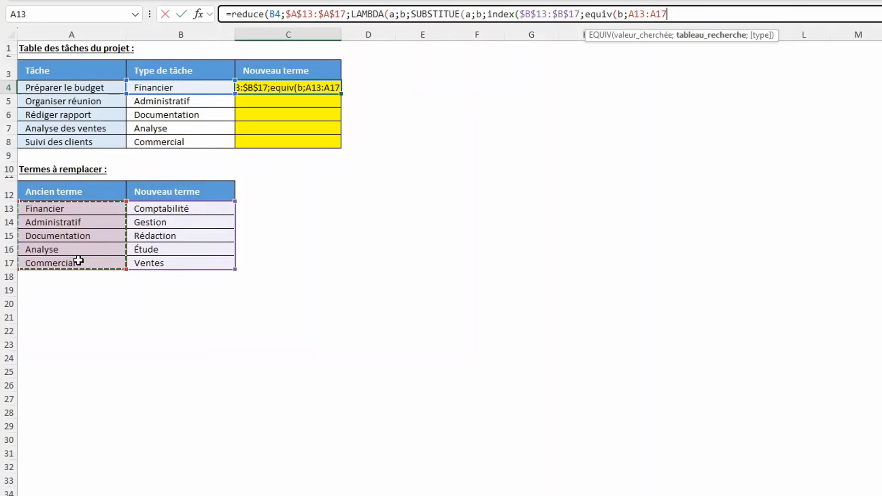
pyautogui.press('F4')
pyautogui.write(';')
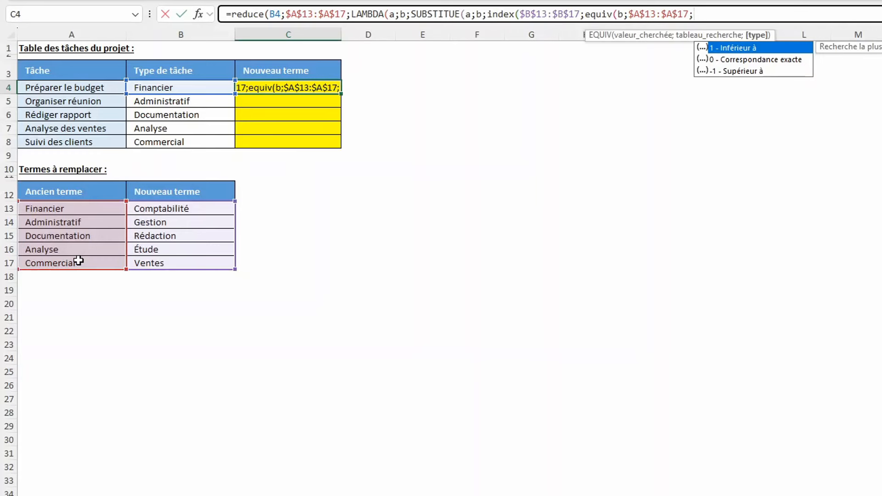
pyautogui.press('Down')
pyautogui.press('Tab')
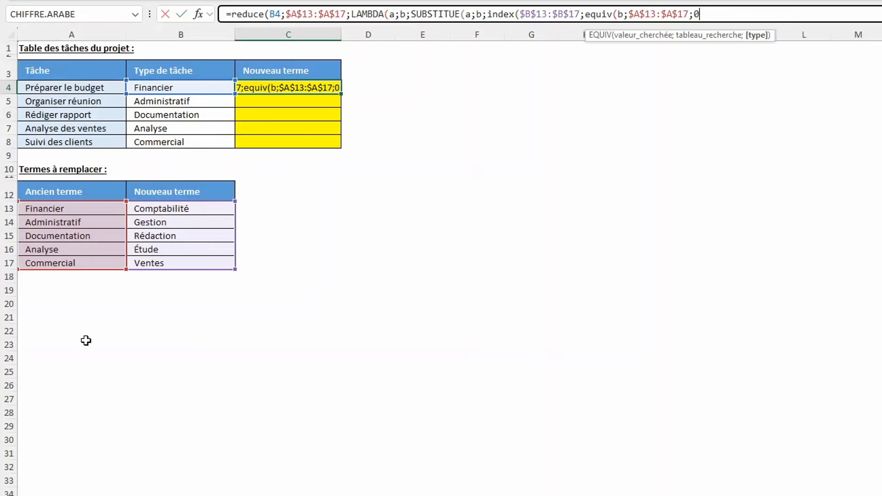
pyautogui.write(')')
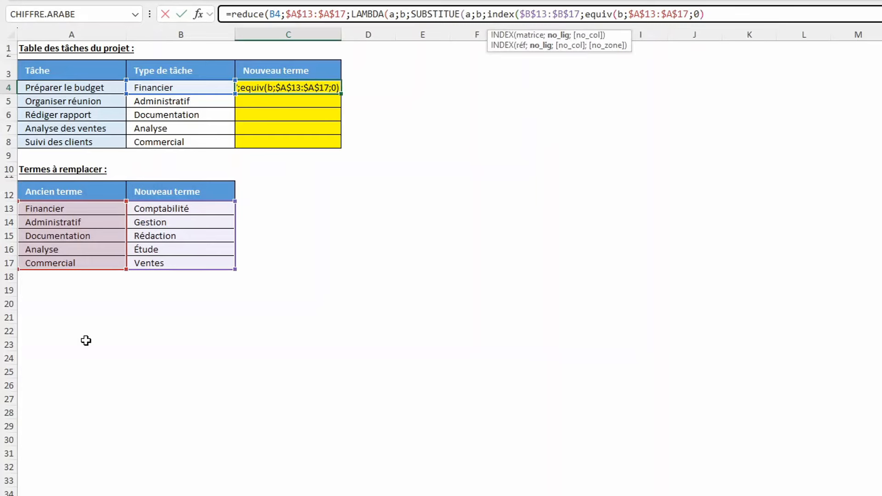
# Close the INDEX, SUBSTITUE, LAMBDA and REDUCE parentheses and enter the formula in C4
pyautogui.write(')')
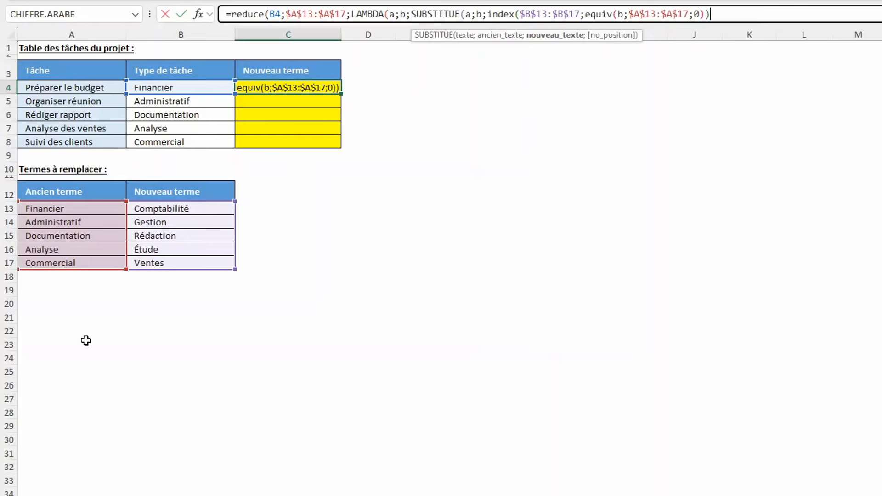
pyautogui.write(')')
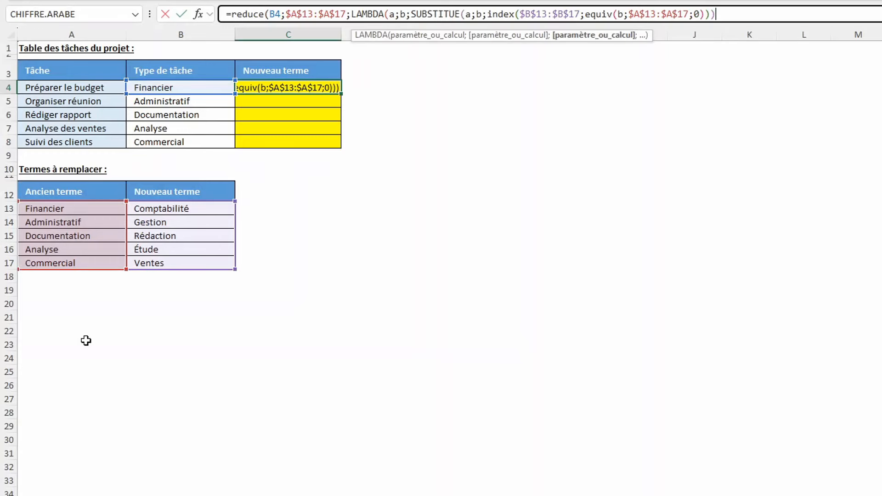
pyautogui.write(')')
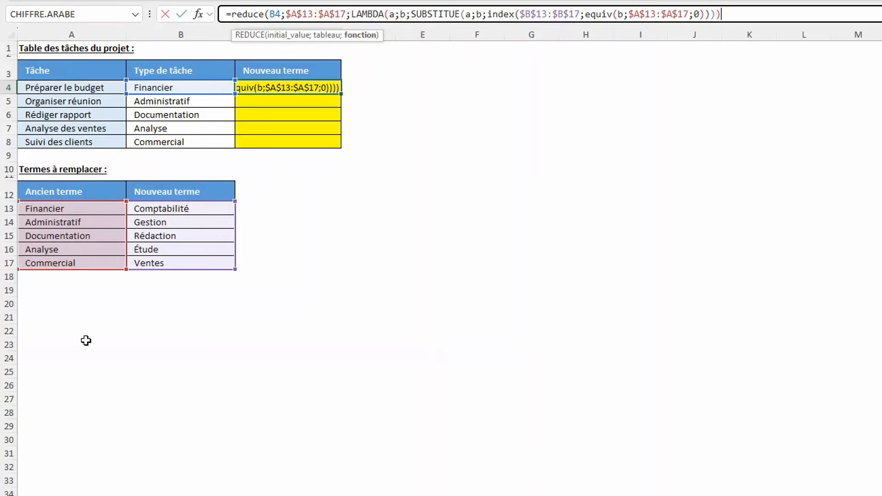
pyautogui.write(')')
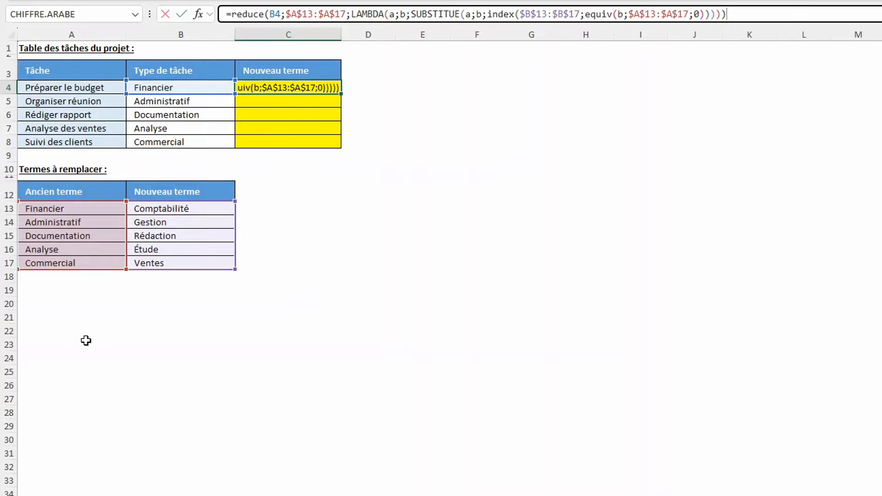
pyautogui.press('Return')
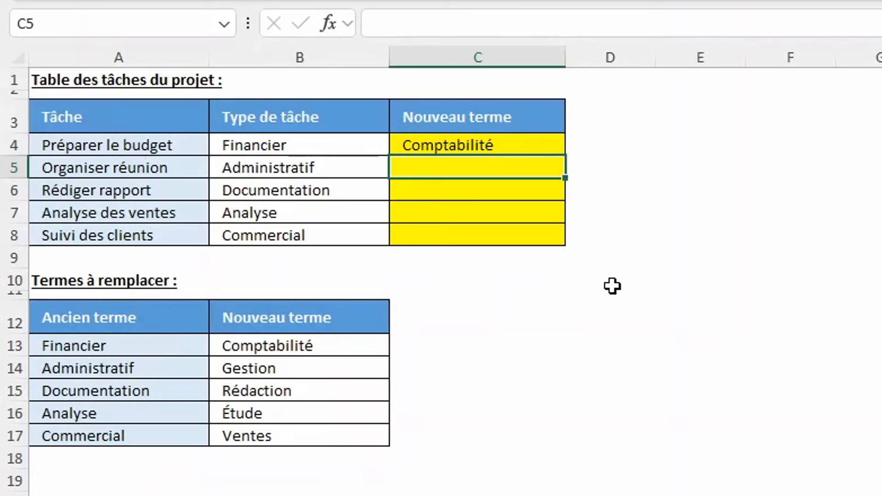
# Fill the REDUCE formula in C4 down the Nouveau terme column to C8
pyautogui.click(548, 138)
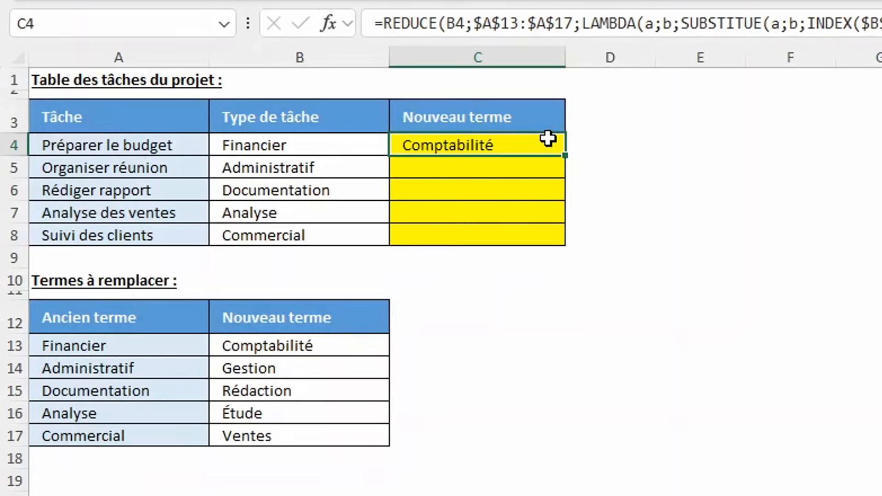
pyautogui.doubleClick(564, 156)
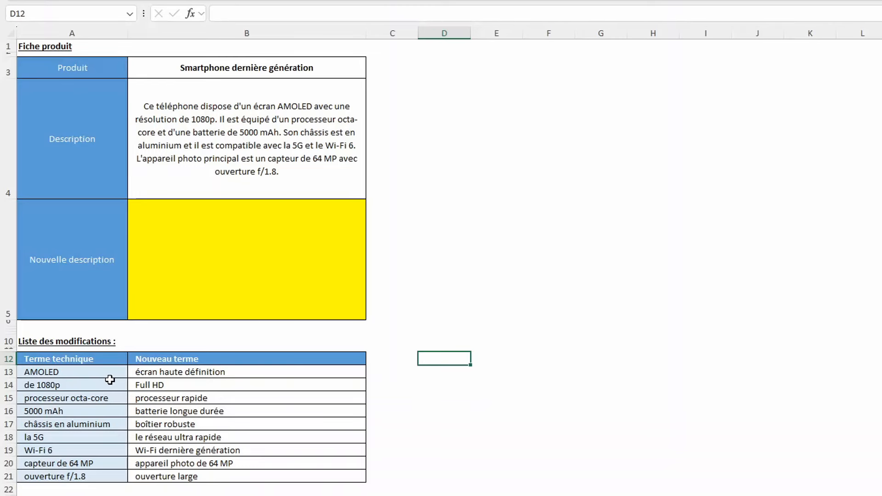
# Start a REDUCE formula in B5 with the description in B4 as initial value and A13:A21 as the array
pyautogui.click(185, 237)
pyautogui.write('=')
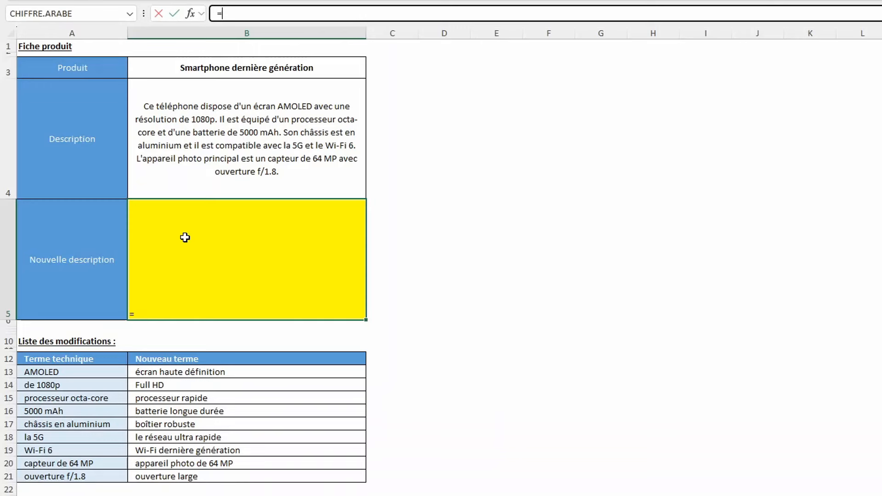
pyautogui.write('reduce(')
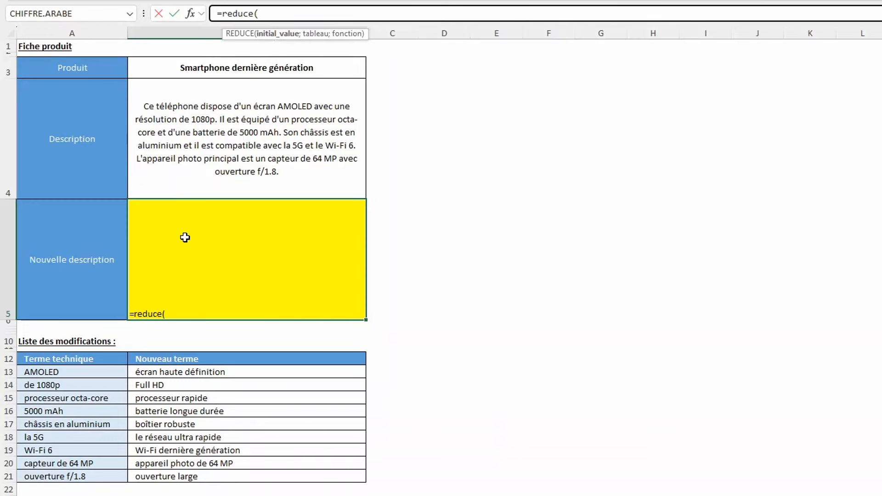
pyautogui.click(212, 139)
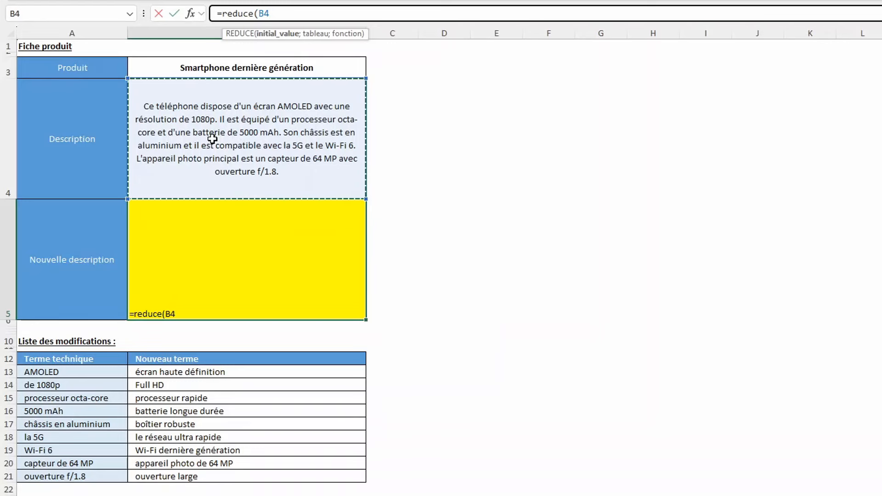
pyautogui.write(';')
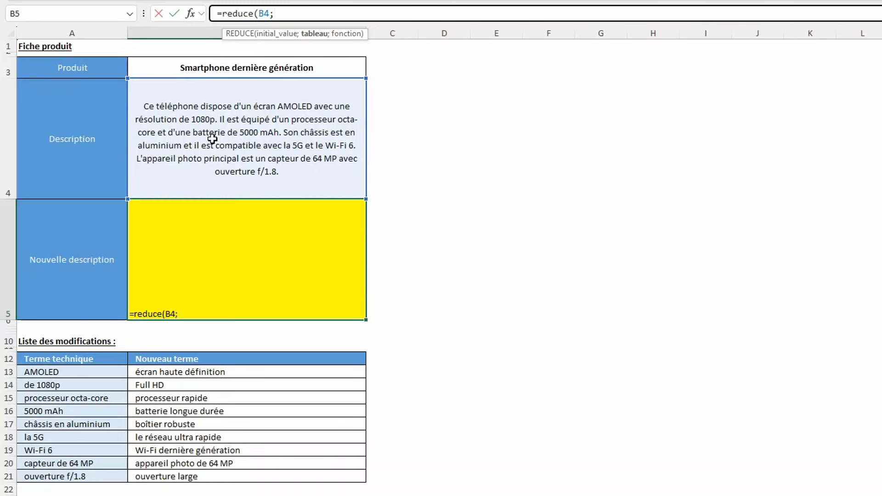
pyautogui.moveTo(69, 372); pyautogui.dragTo(67, 473)
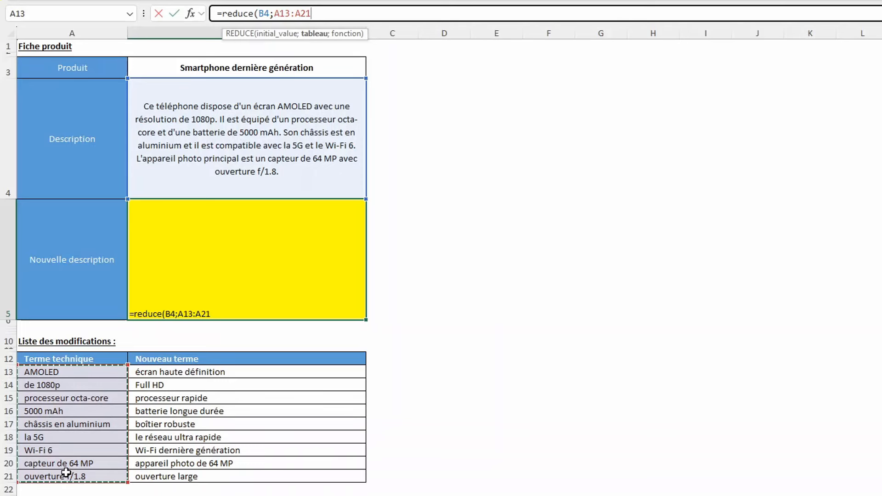
pyautogui.write(';')
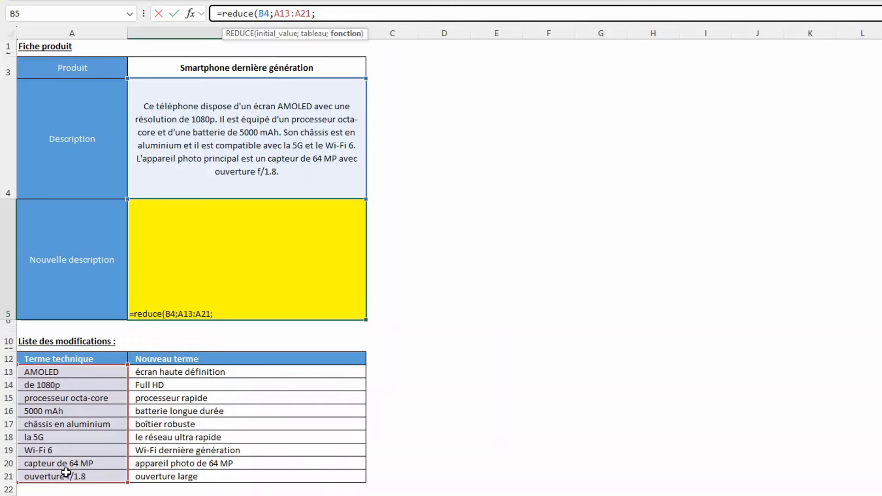
# Add a LAMBDA with parameters a and b as REDUCE's function, nesting SUBSTITUE with a as the text
pyautogui.write('lam')
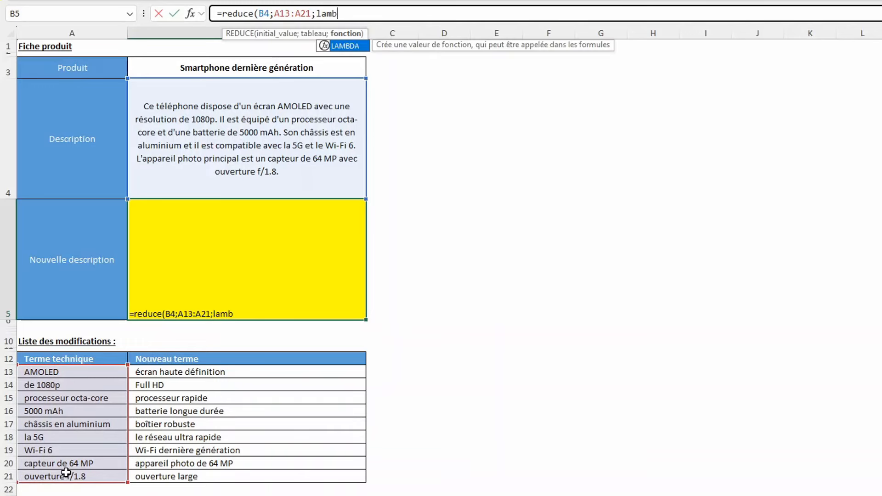
pyautogui.write('b')
pyautogui.press('Tab')
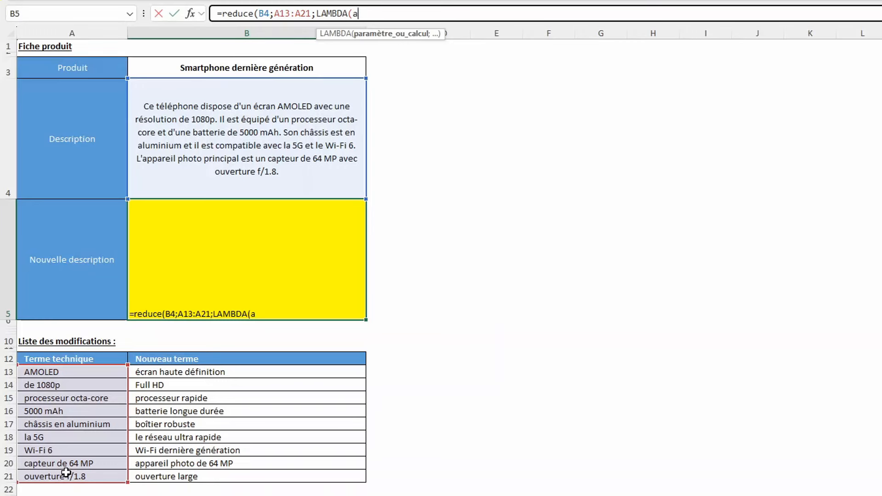
pyautogui.write('a;b;')
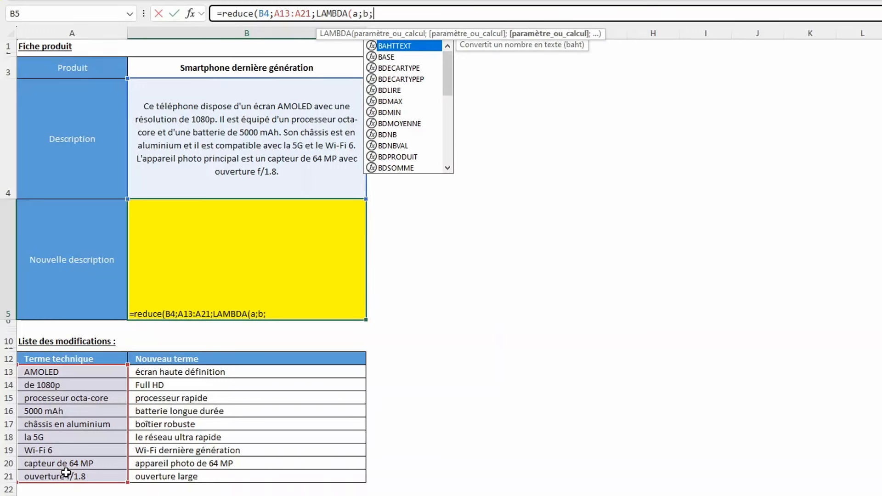
pyautogui.write('sub')
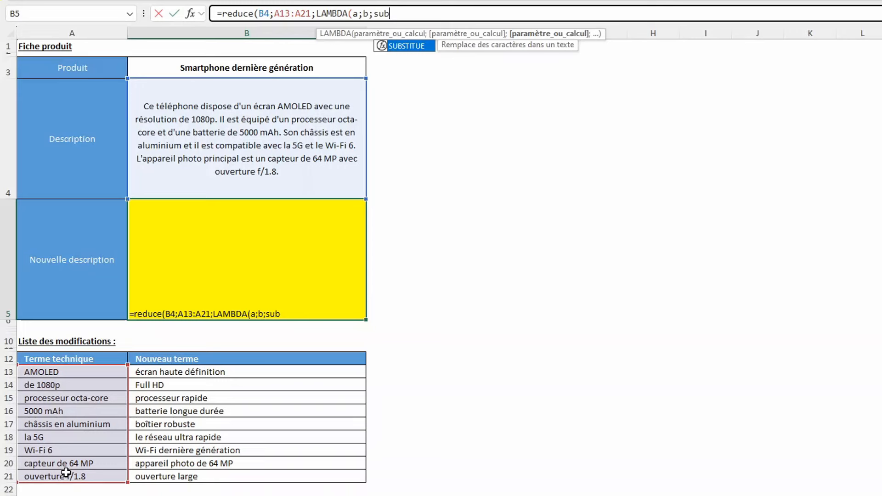
pyautogui.press('Tab')
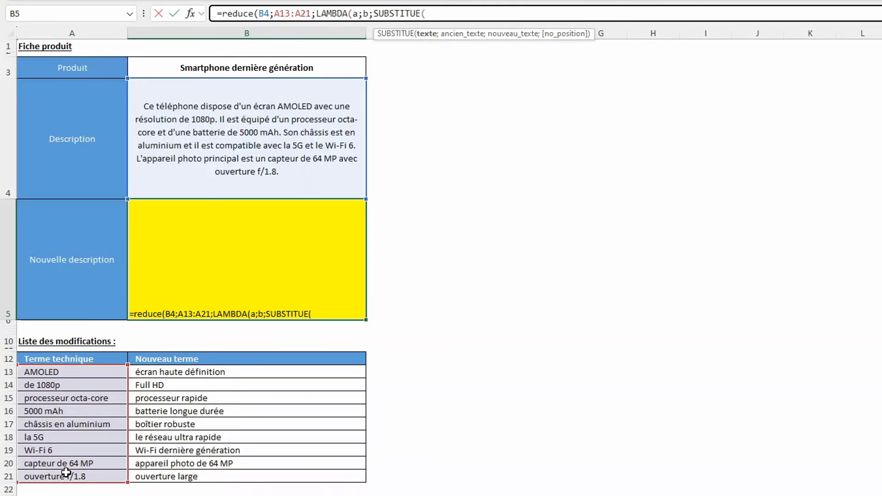
pyautogui.write('a')
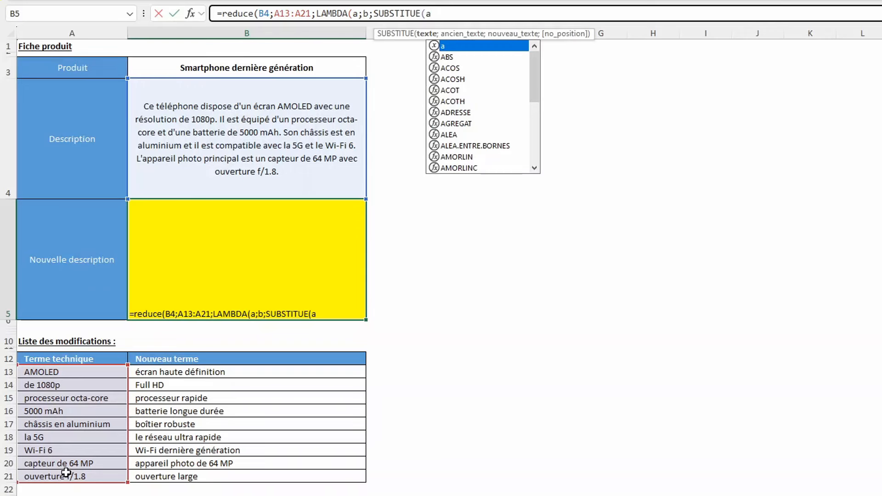
pyautogui.write(';')
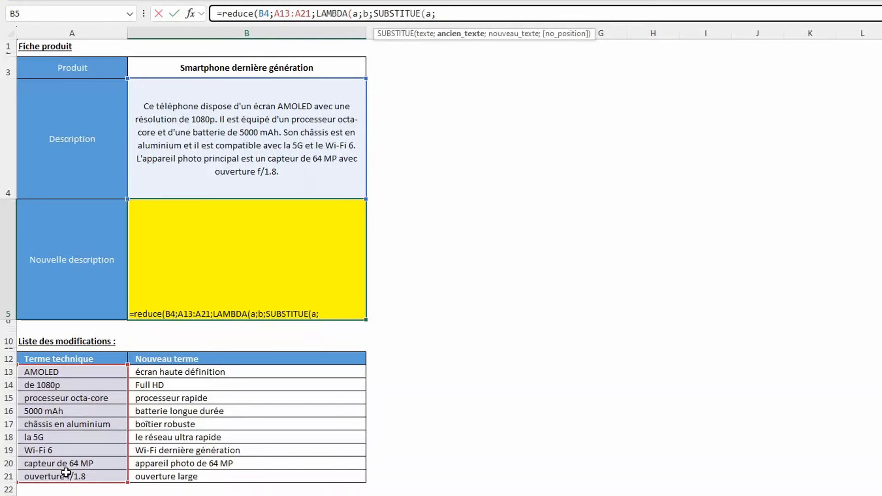
# Give SUBSTITUE b as the old text and INDEX on the range B13:B21 as the new text
pyautogui.write('b;inde')
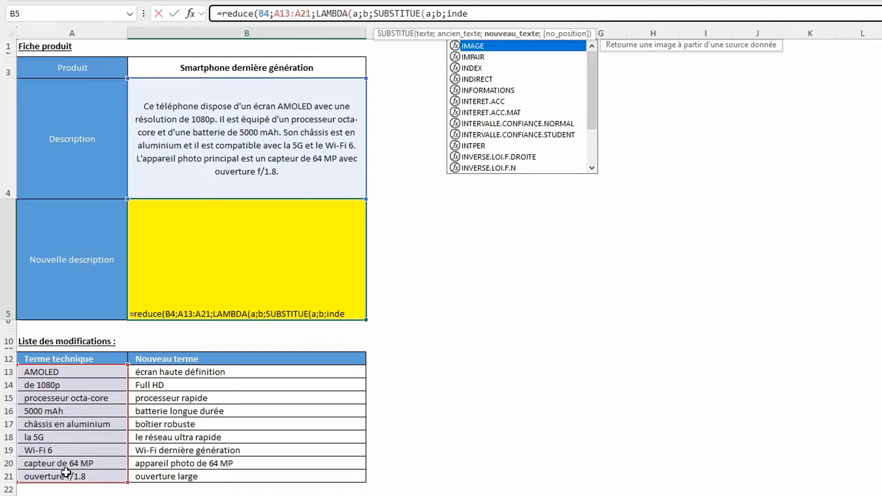
pyautogui.write('x(')
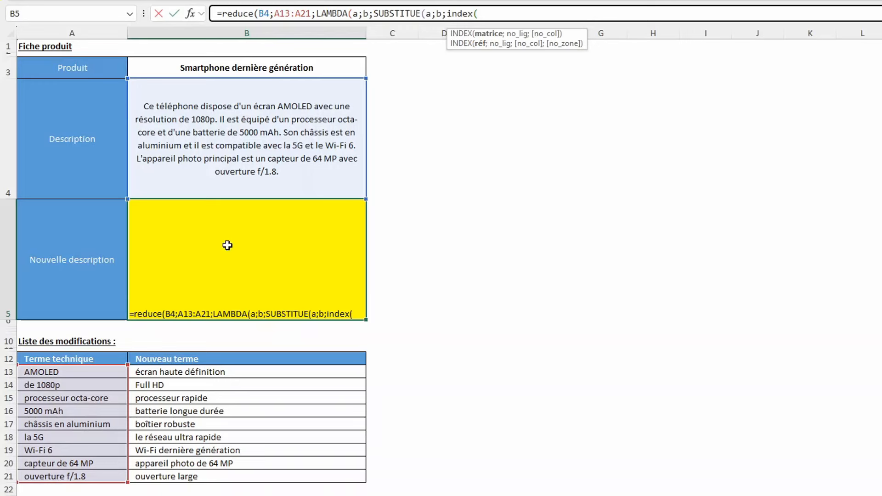
pyautogui.moveTo(154, 372); pyautogui.dragTo(158, 477)
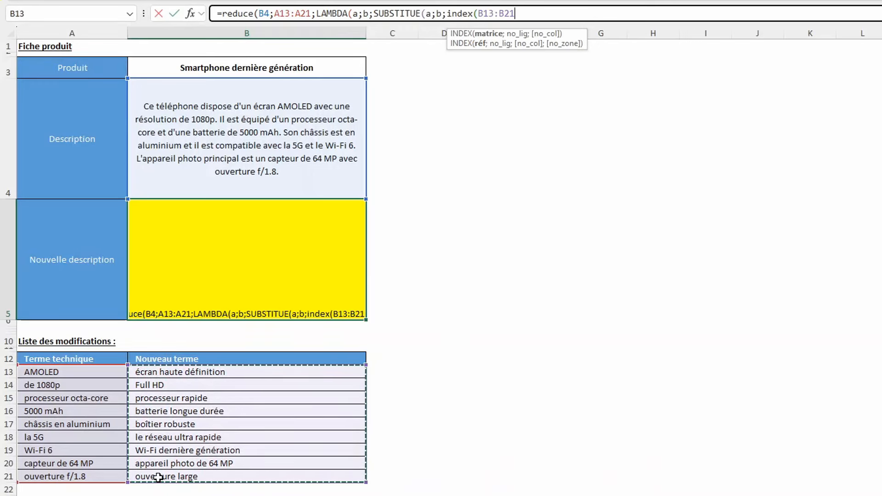
# Supply INDEX's row number with EQUIV, looking up b in A13:A21 with exact match 0
pyautogui.write(';eui')
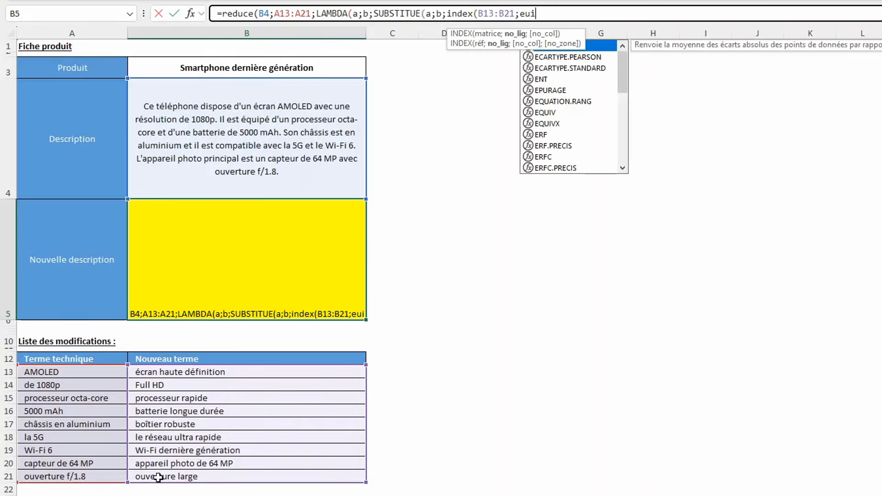
pyautogui.press('Down')
pyautogui.press('Down')
pyautogui.press('Down')
pyautogui.press('Down')
pyautogui.press('Down')
pyautogui.press('Down')
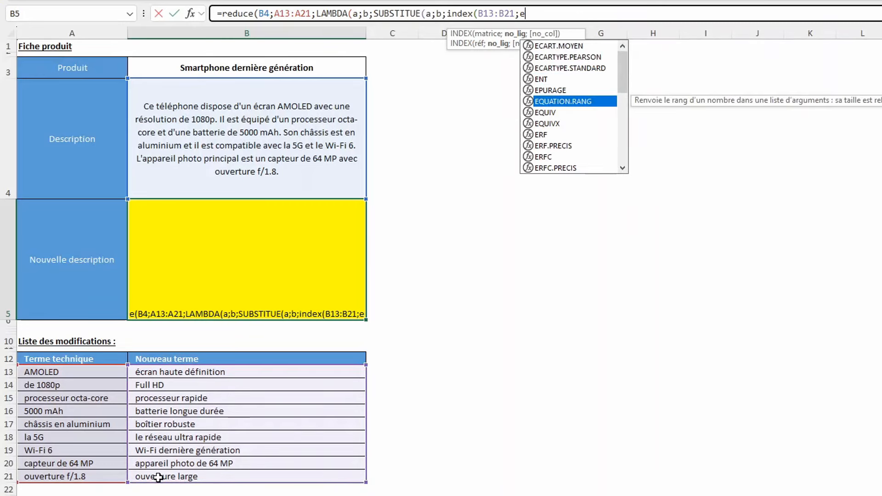
pyautogui.press('Tab')
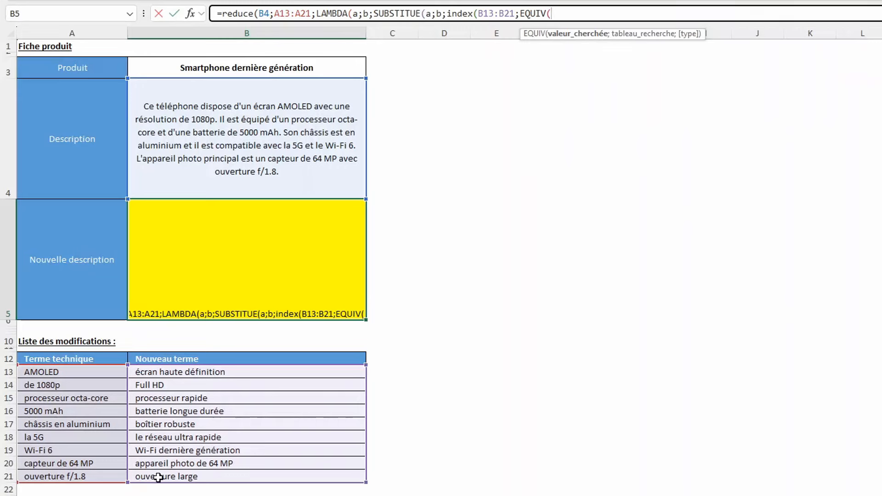
pyautogui.write('b;')
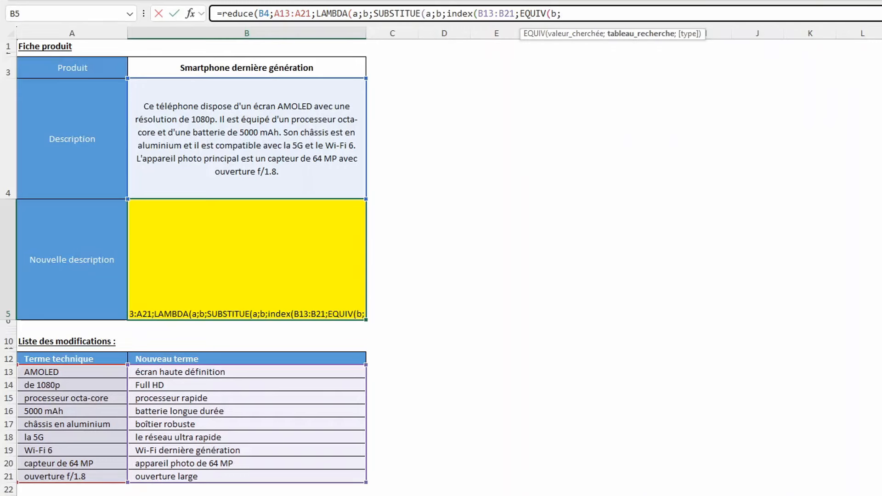
pyautogui.moveTo(79, 373); pyautogui.dragTo(76, 477)
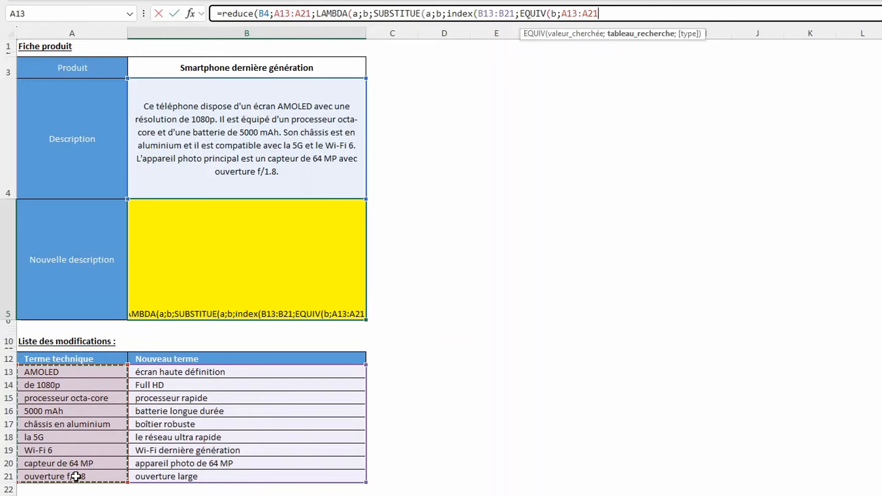
pyautogui.write(';0')
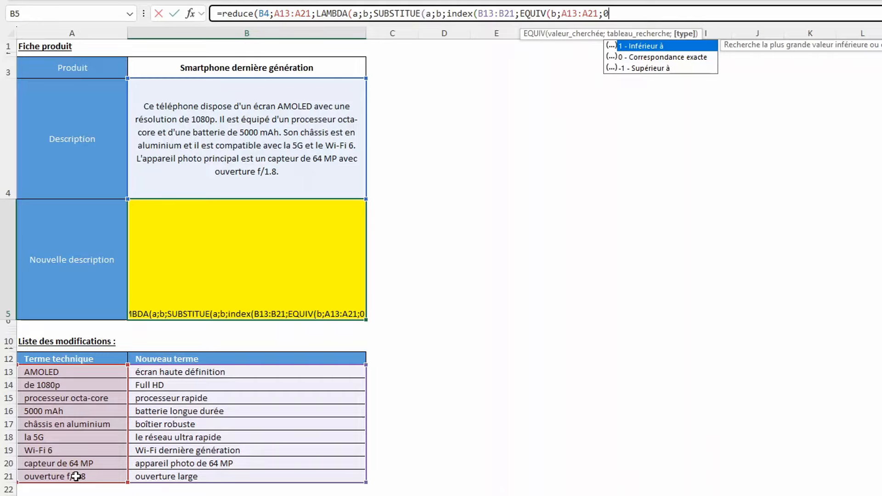
# Close all five nested functions, enter the formula in B5 and reselect that cell
pyautogui.write(')))))')
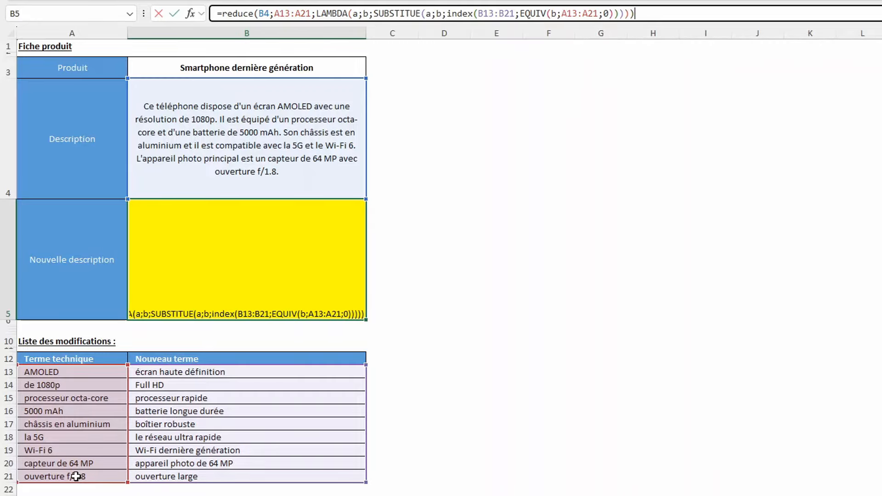
pyautogui.press('Return')
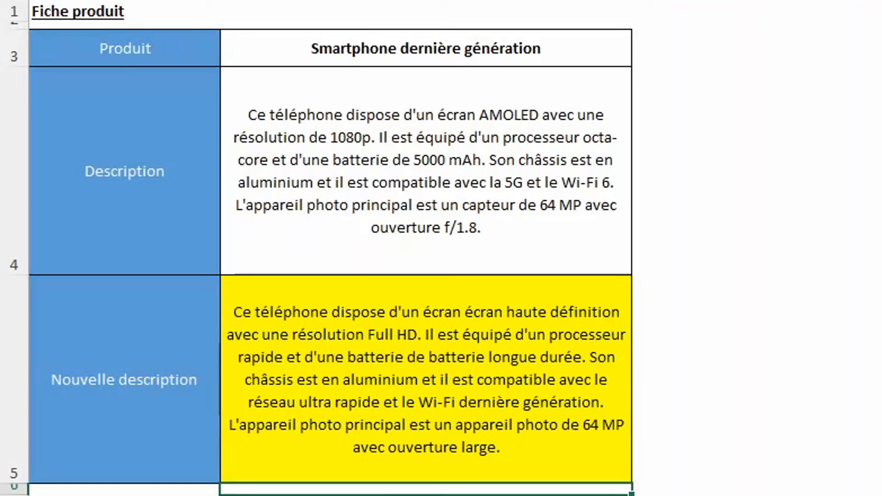
pyautogui.click(566, 388)
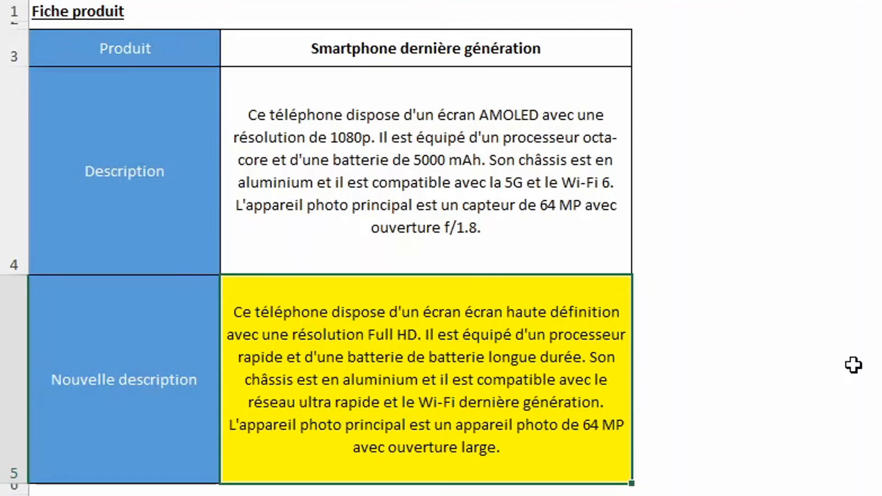